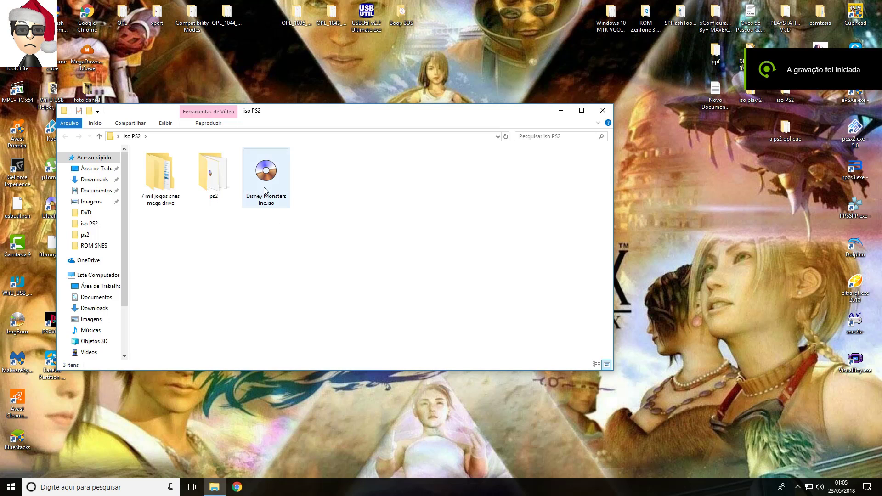
Close the iso PS2 folder window, launch USBUtil v2.2 Ultimate and dismiss its start-up notice
left_click(274, 200)
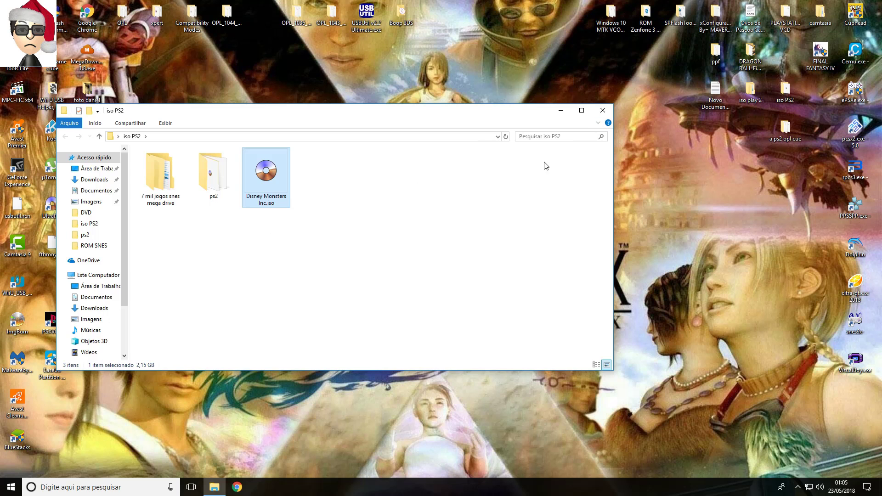
left_click(603, 111)
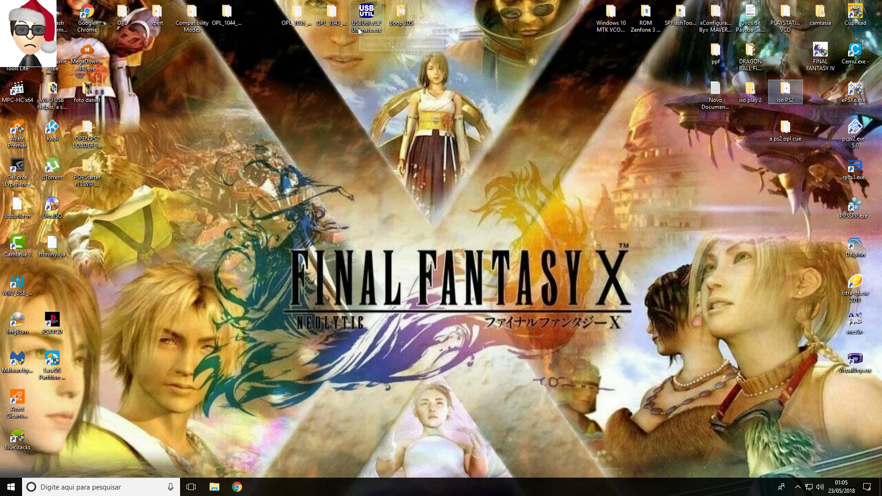
left_click(373, 28)
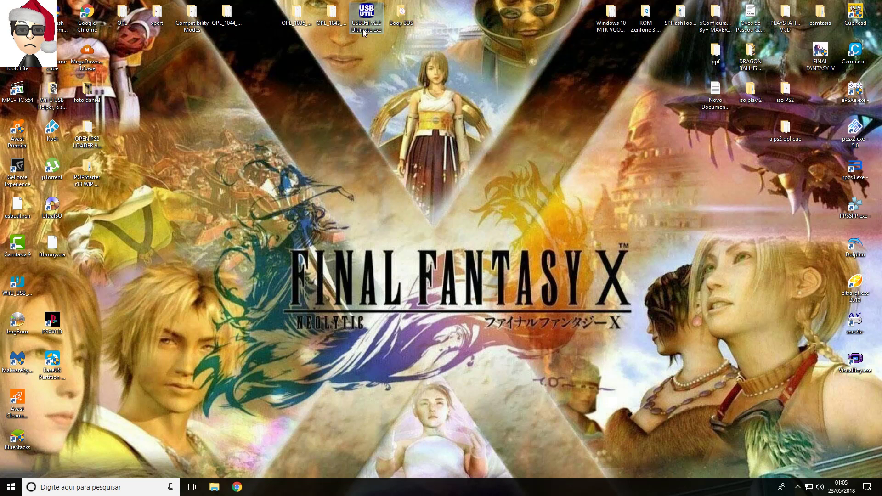
double_click(367, 28)
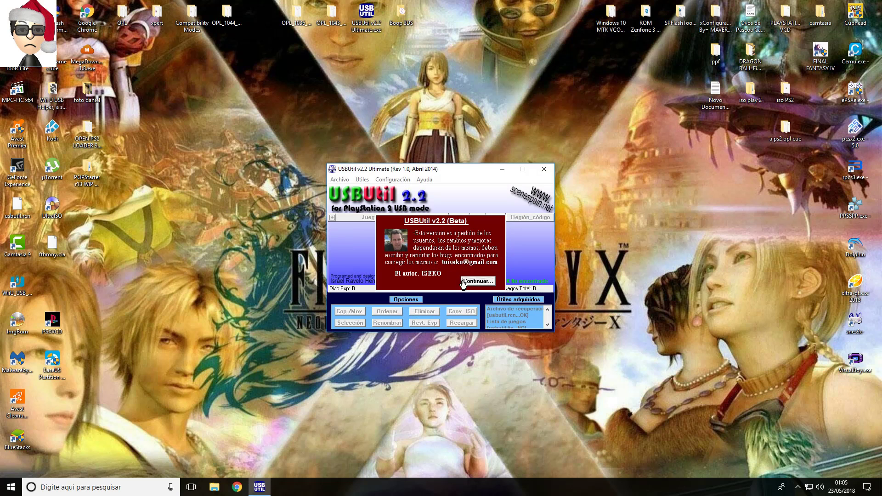
left_click(464, 283)
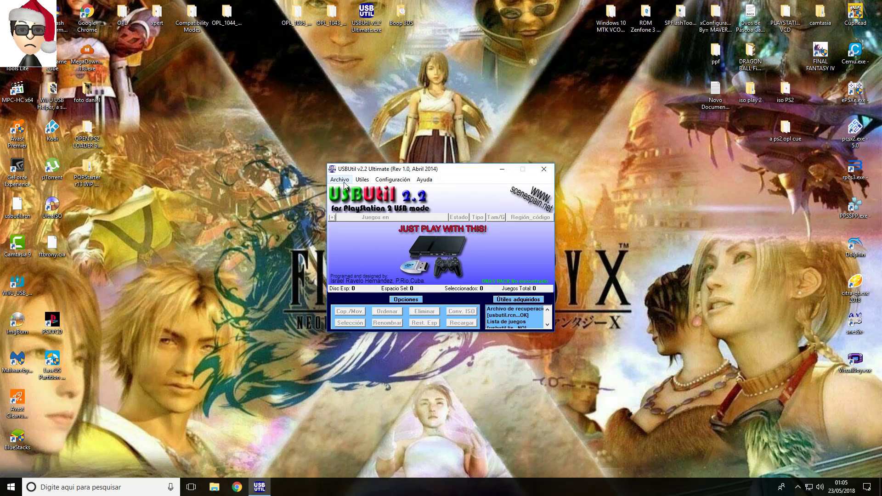
left_click_drag(389, 170, 366, 75)
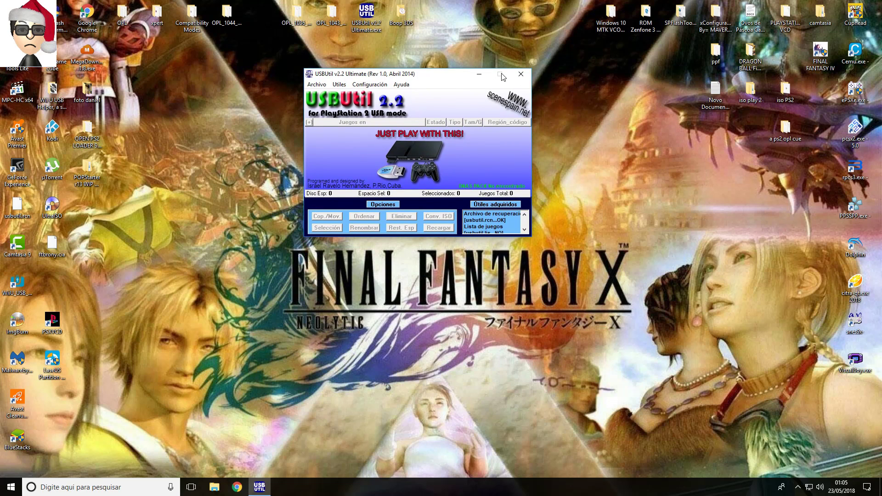
Start creating a game from an ISO, choosing Disney Monsters Inc.iso in the Desktop's iso PS2 folder as the source
left_click(317, 85)
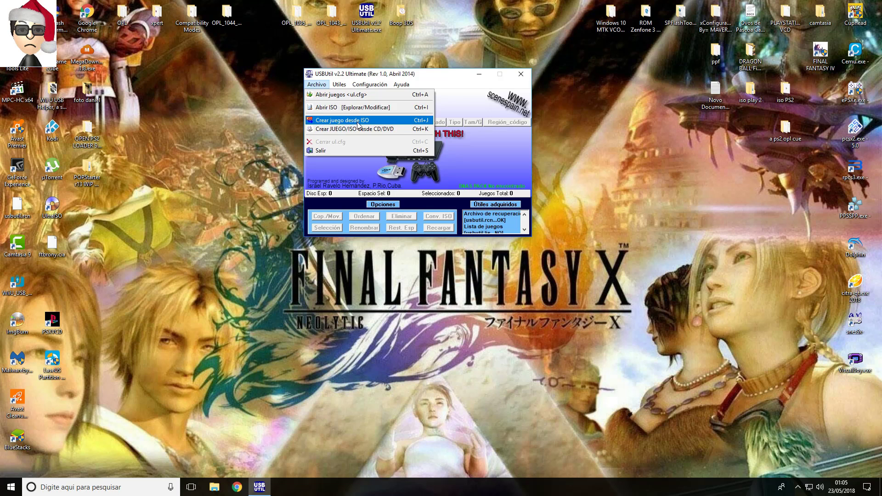
left_click(327, 122)
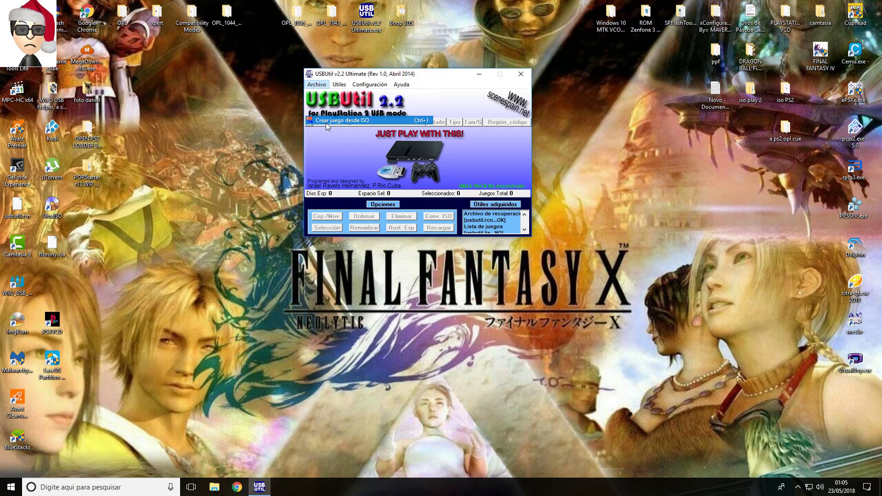
left_click(392, 167)
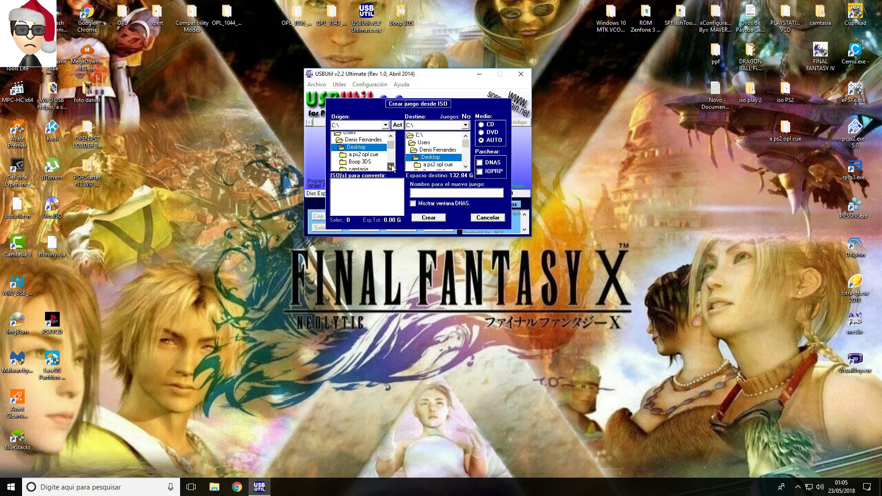
left_click(391, 168)
left_click(392, 168)
left_click(392, 168)
left_click(392, 167)
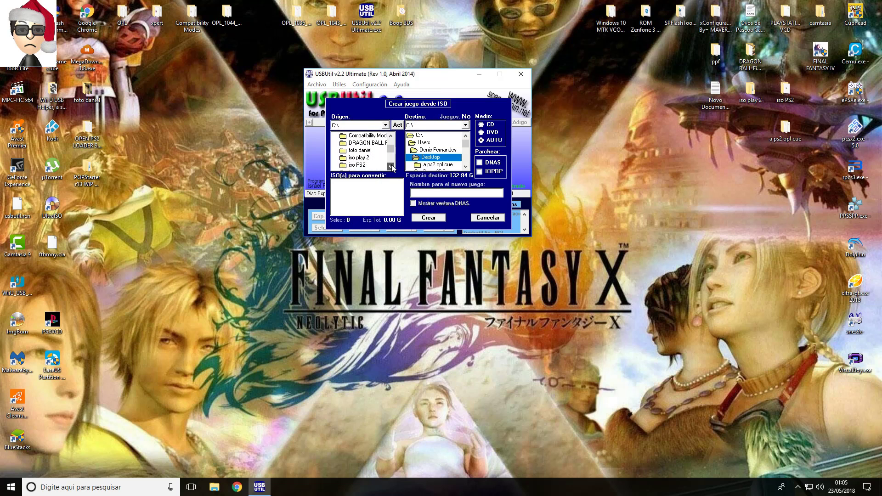
double_click(357, 165)
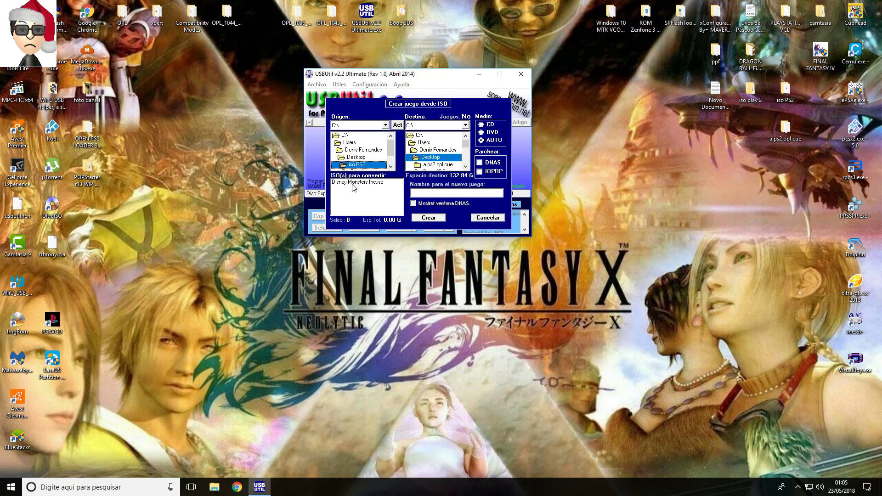
left_click(375, 184)
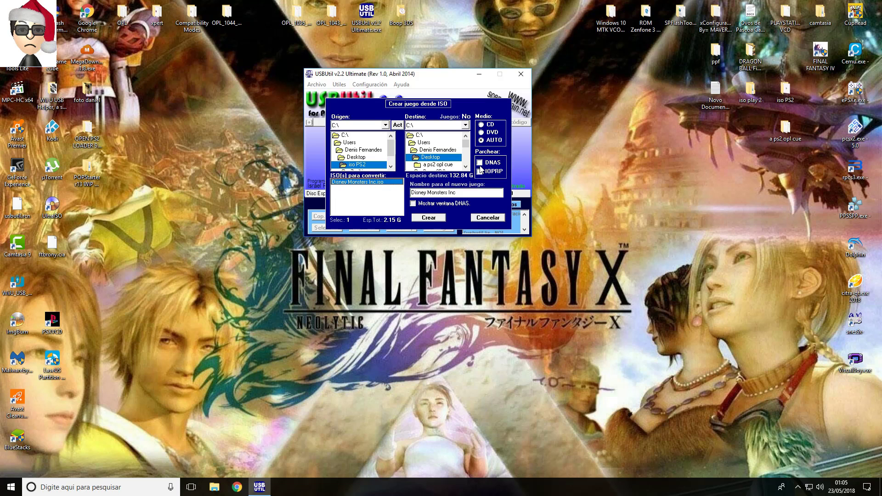
Enable the DNAS and IOPRP patches and disable showing the DNAS window
left_click(480, 163)
left_click(484, 172)
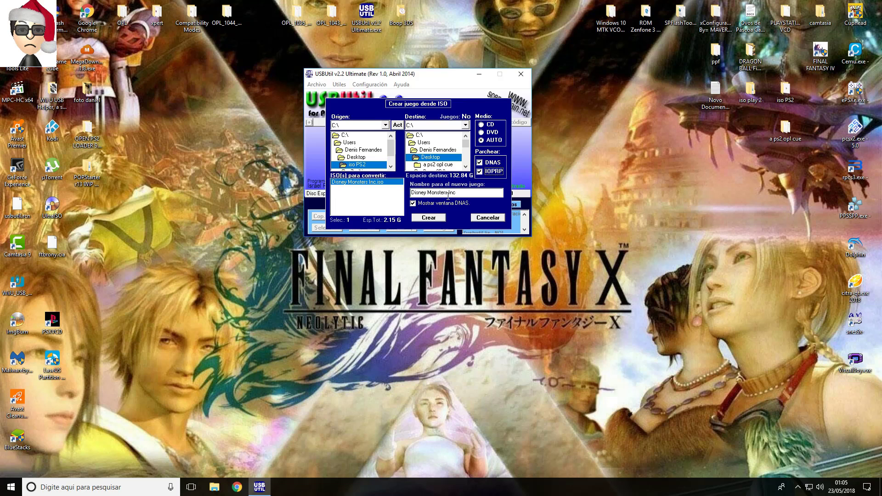
left_click(413, 205)
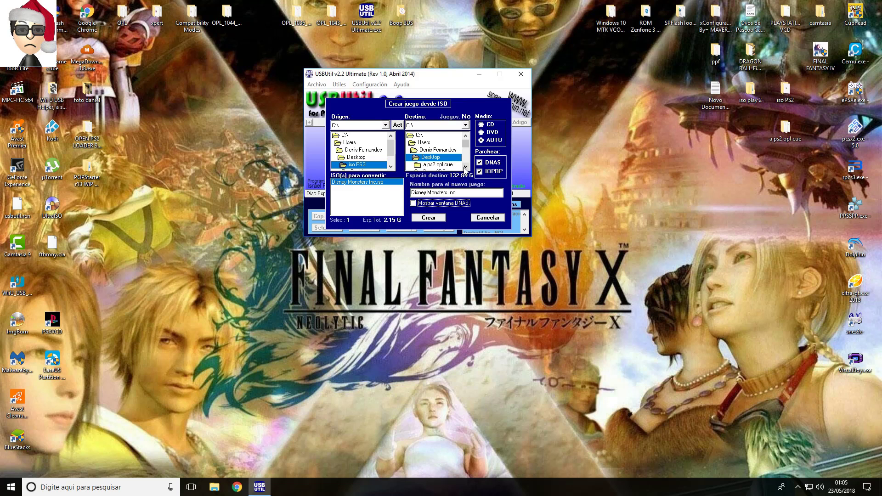
left_click(466, 167)
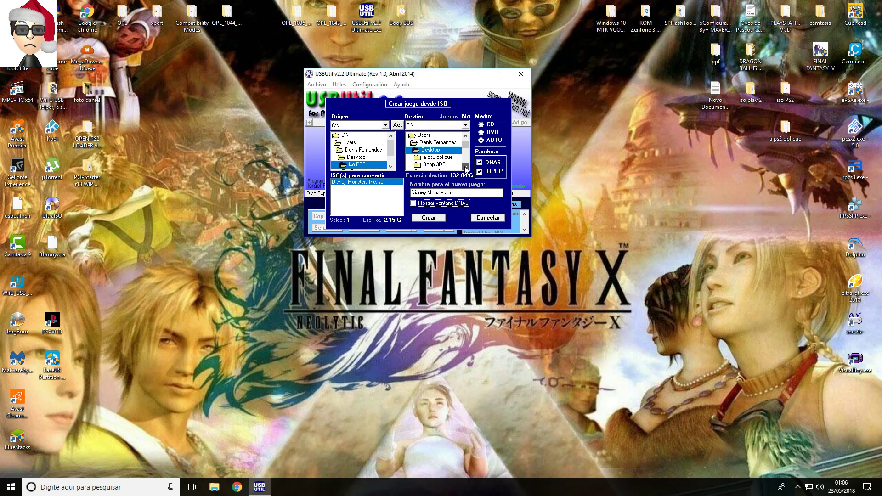
left_click(466, 167)
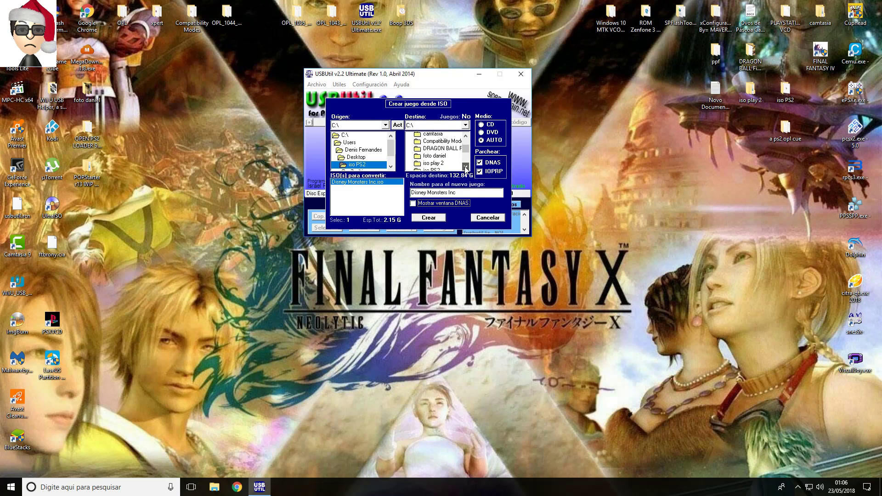
left_click(466, 167)
left_click(466, 167)
double_click(435, 157)
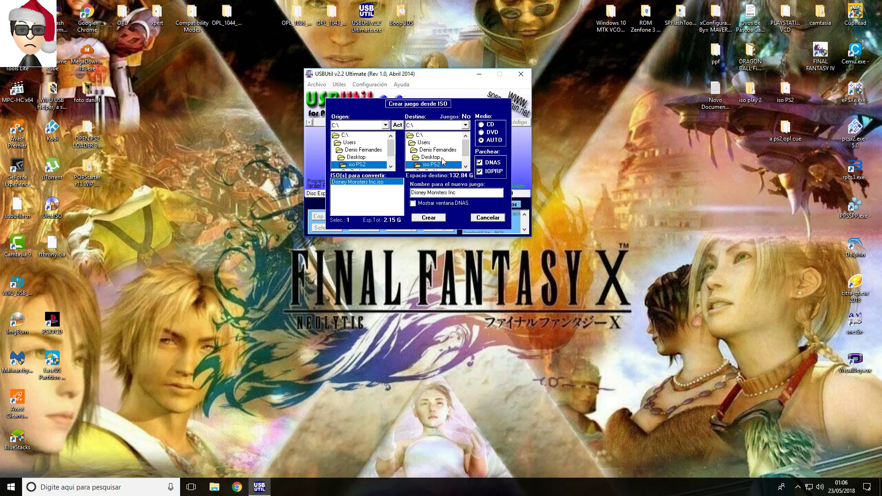
double_click(439, 157)
Set the destination to the usb util1 folder inside Desktop\iso play 2 and create the game there
left_click(466, 167)
left_click(466, 166)
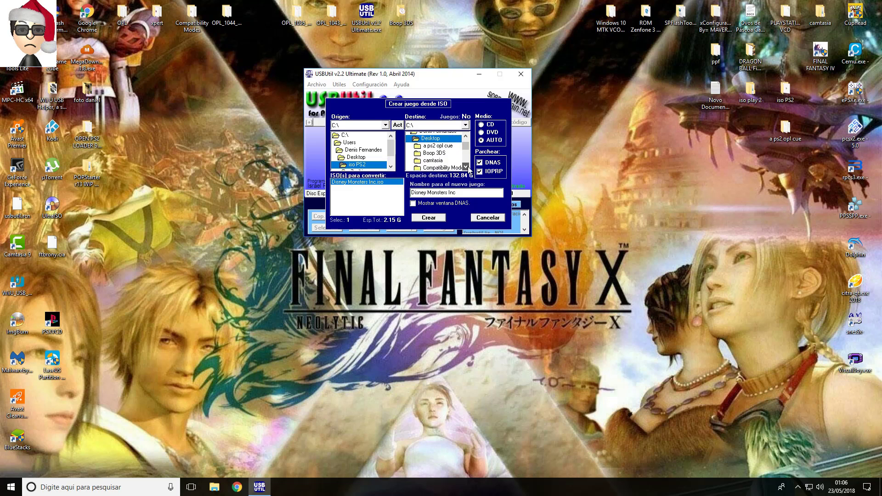
left_click(466, 167)
left_click(466, 167)
left_click(466, 167)
double_click(437, 150)
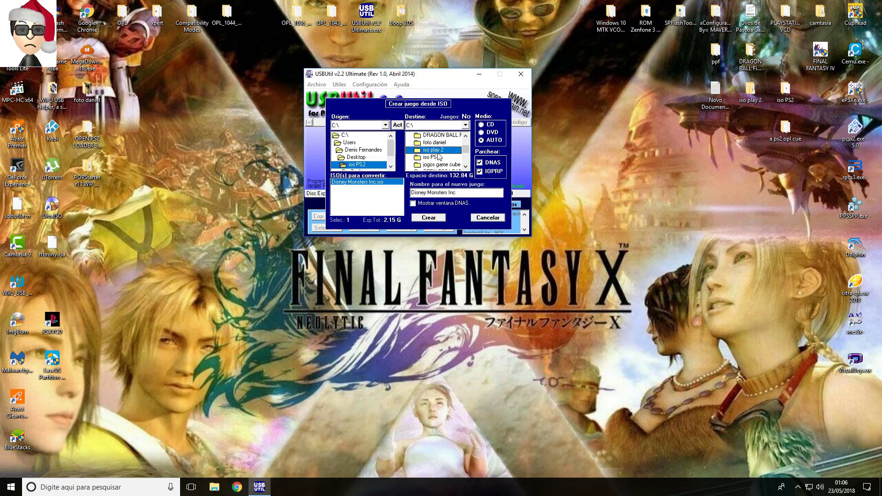
left_click(466, 167)
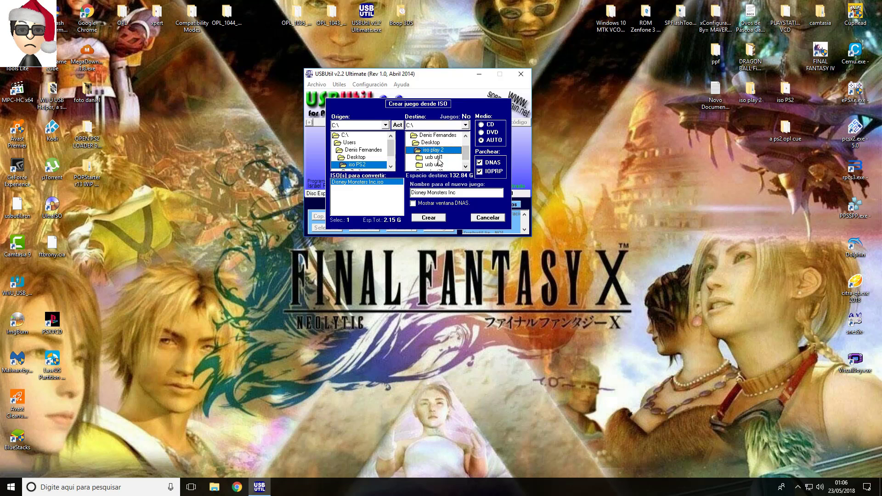
double_click(436, 165)
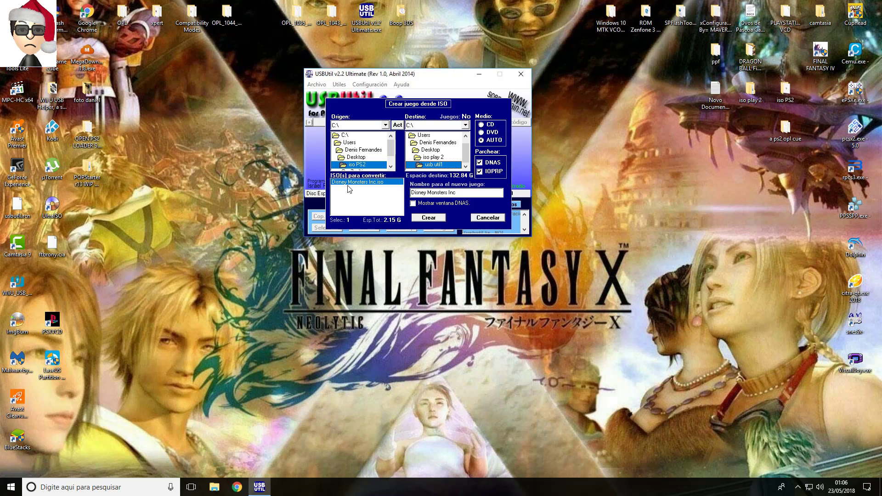
left_click(432, 219)
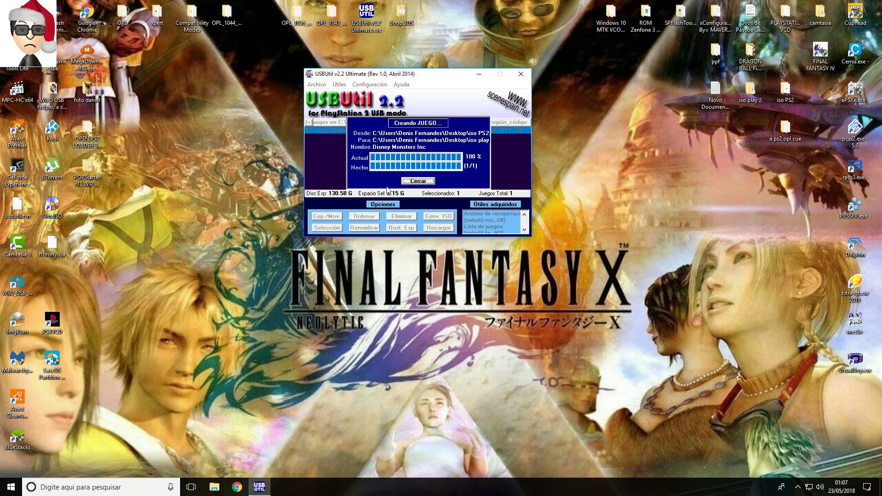
left_click(418, 181)
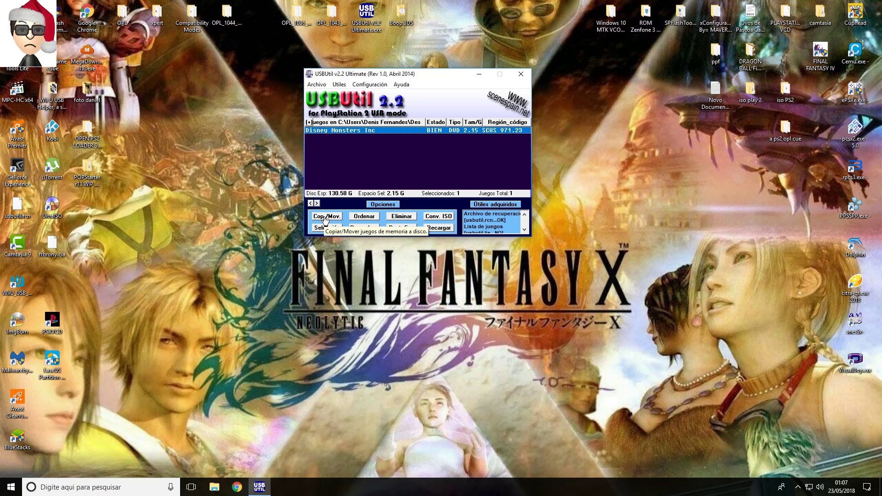
Open the copy/move dialog for the Disney Monsters Inc game and check the PS2 GAMES disk's drive letter in File Explorer
left_click(325, 217)
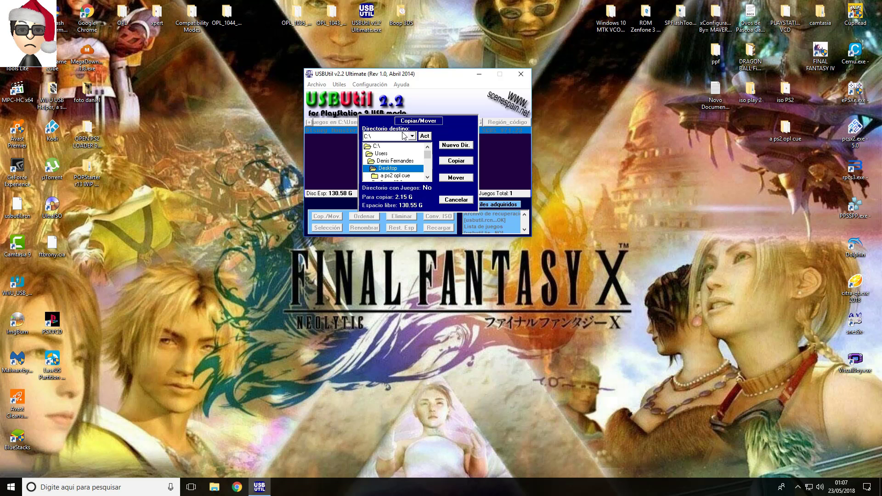
left_click(214, 487)
left_click(96, 274)
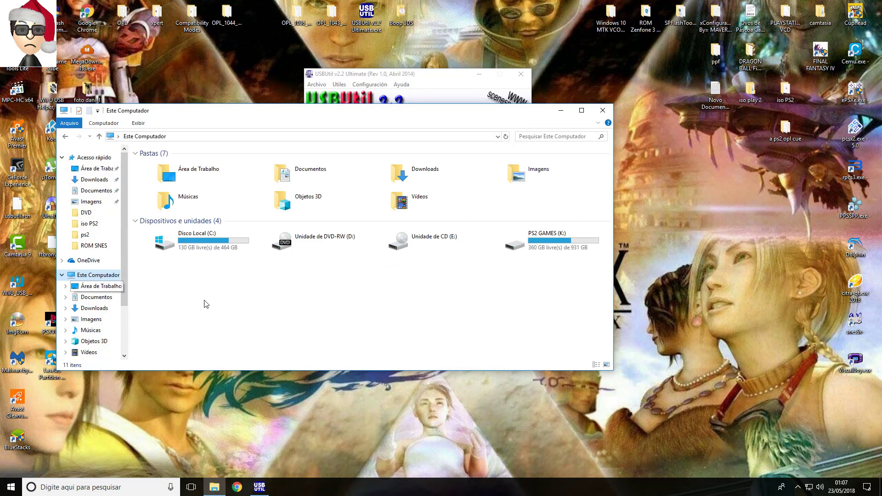
left_click(545, 252)
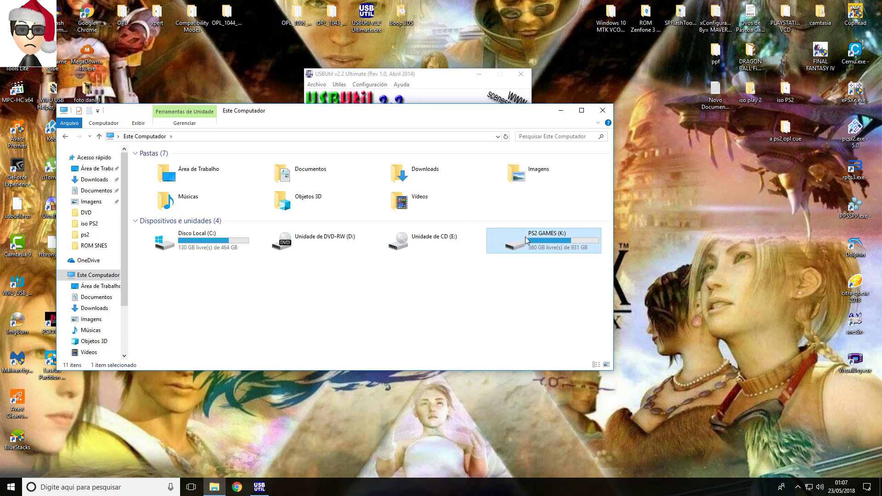
left_click(603, 111)
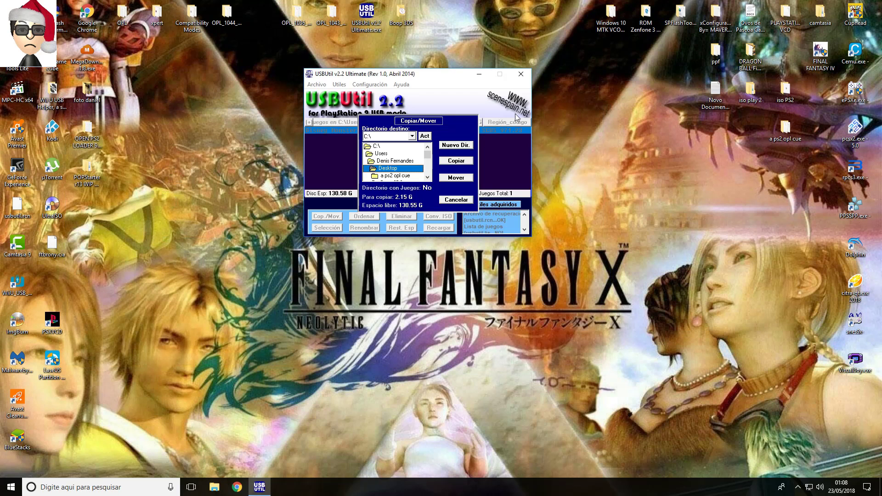
Copy the Disney Monsters Inc game to the root of drive K:\ and close the progress dialog
left_click(411, 138)
left_click(368, 153)
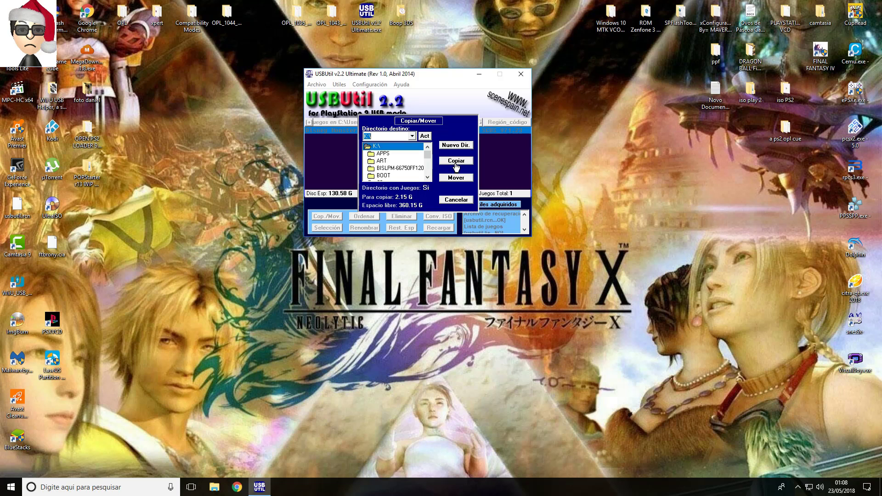
left_click(457, 161)
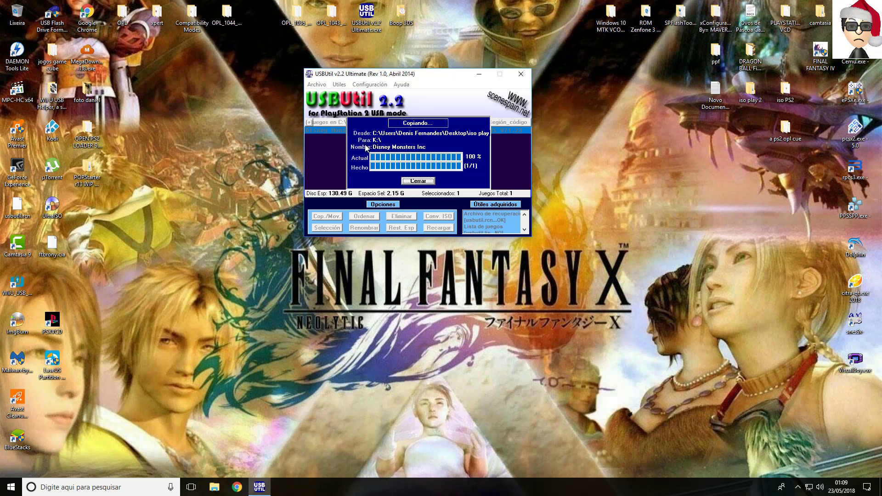
left_click(416, 183)
Load the ul.cfg game list from drive K:\
left_click(319, 86)
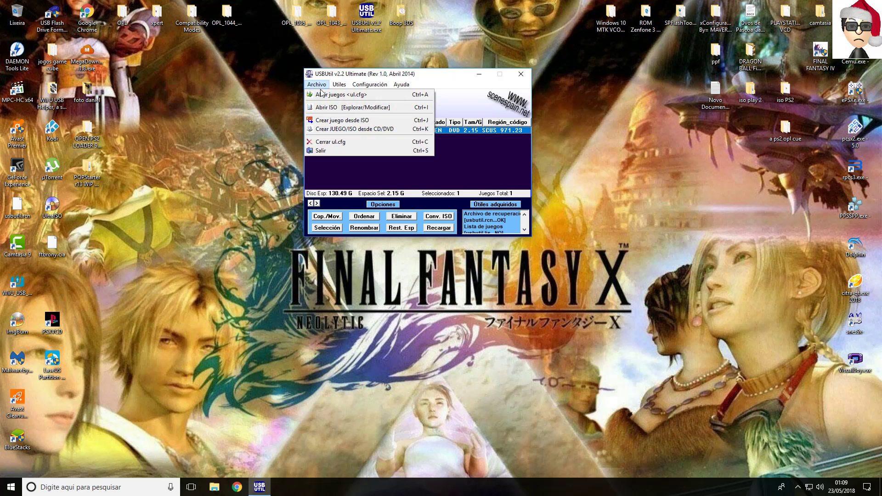
left_click(320, 95)
left_click(397, 137)
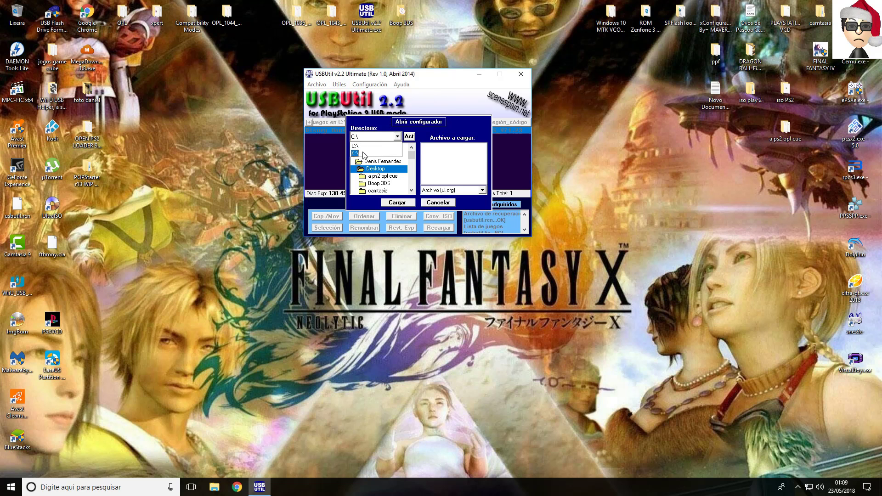
left_click(364, 153)
double_click(436, 147)
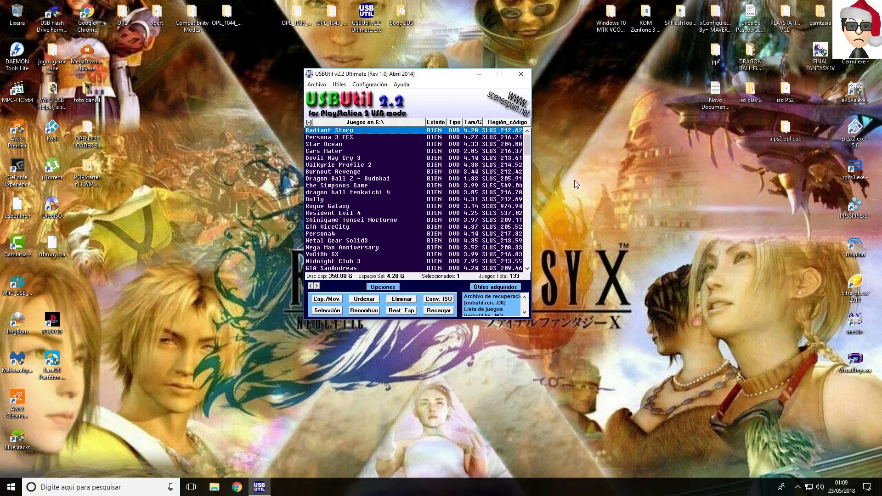
Locate Disney Monsters Inc in the K:\ game list, then close USBUtil
left_click_drag(527, 145, 517, 265)
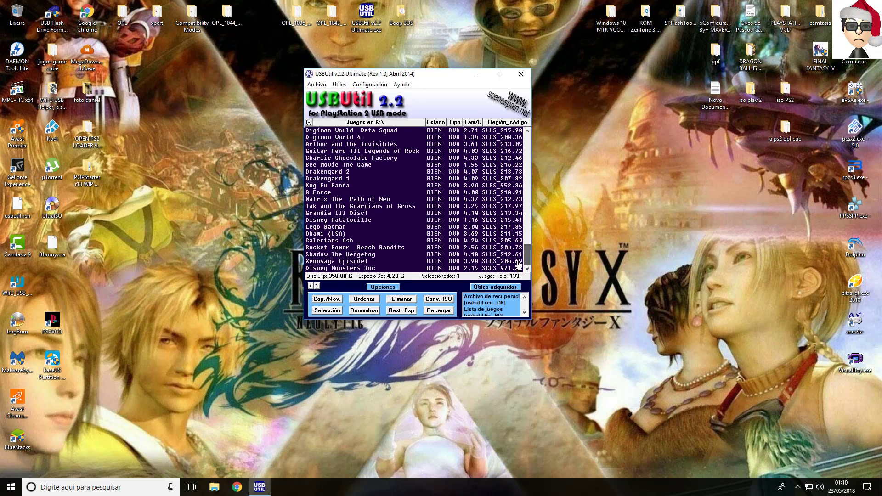
left_click(331, 268)
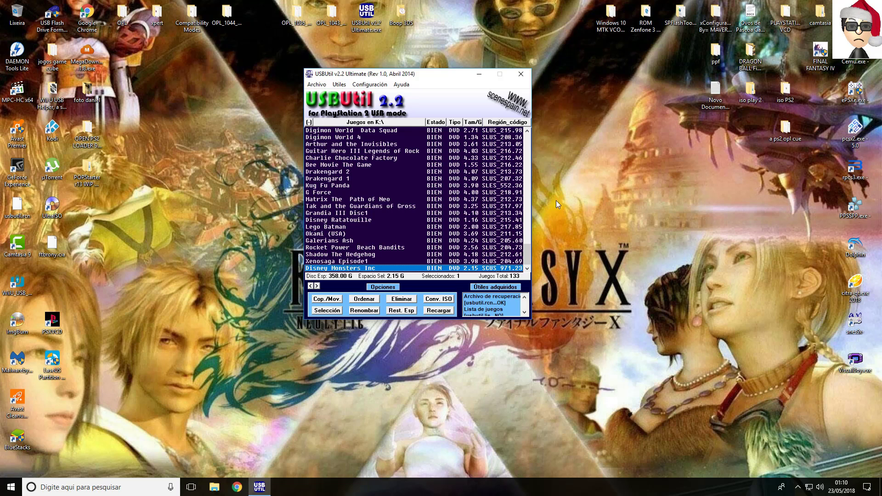
left_click(521, 75)
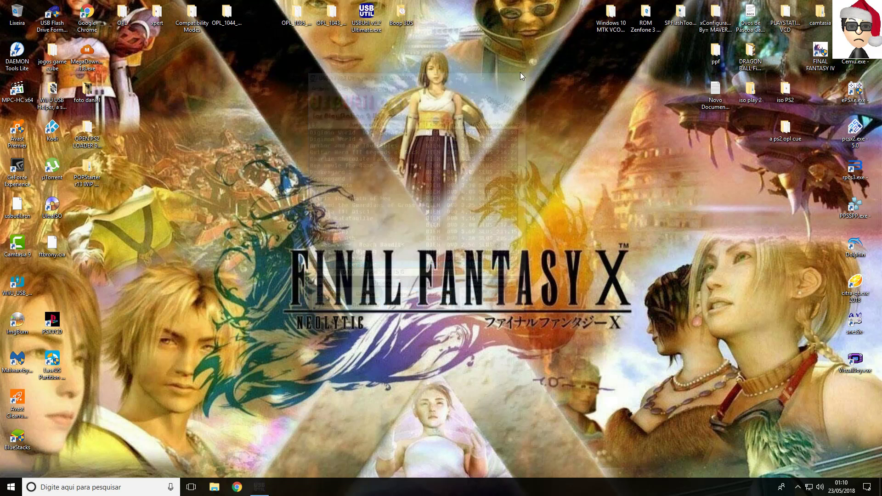
Launch OPL_Manager.exe from the desktop's OPL folder, allow it to make changes, and close the folder window
double_click(118, 13)
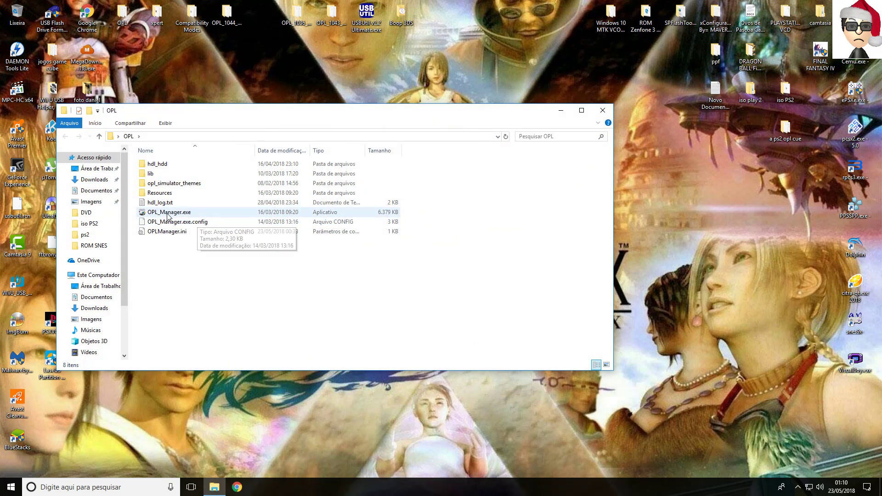
double_click(169, 213)
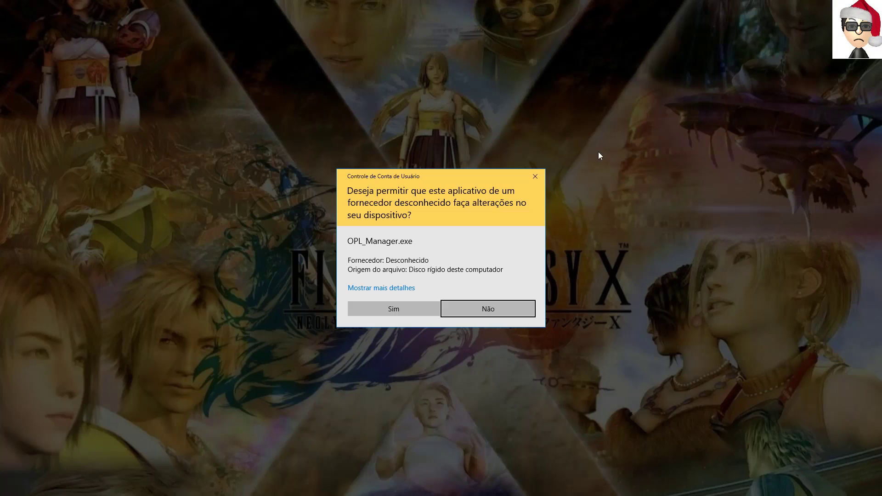
left_click(386, 313)
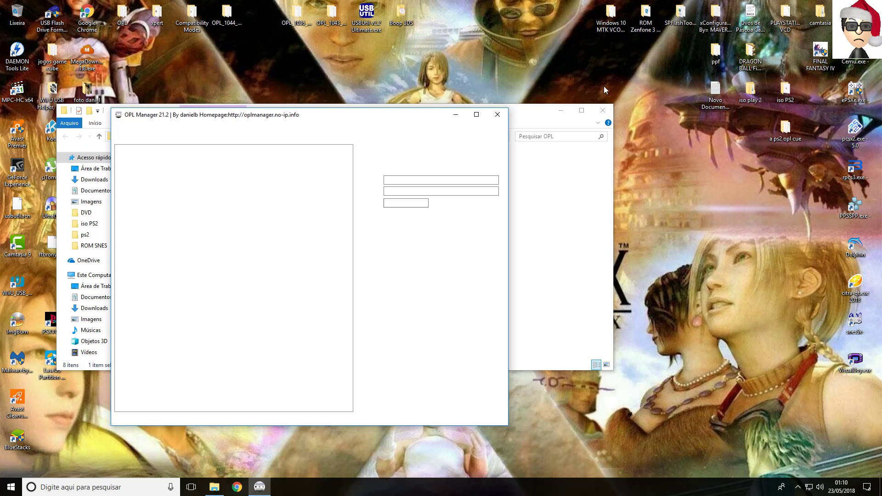
left_click(601, 113)
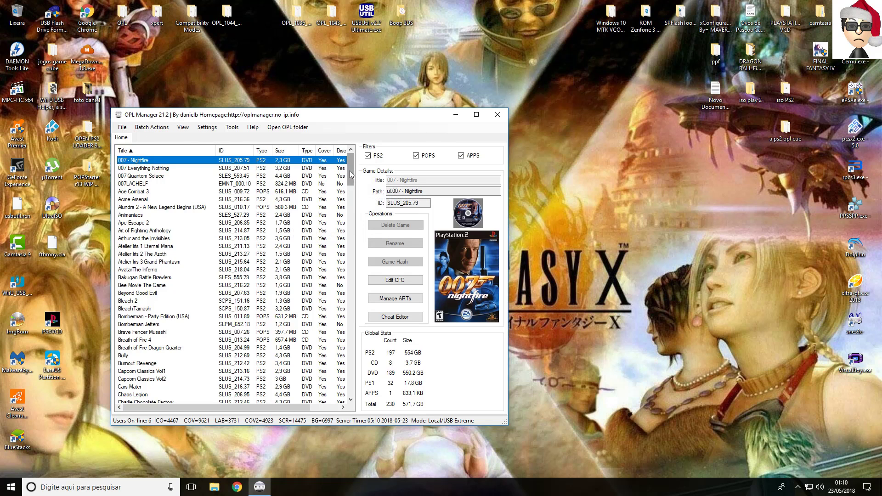
Select Disney Monsters Inc in the game list and open the batch ART download dialog
left_click_drag(349, 177, 347, 203)
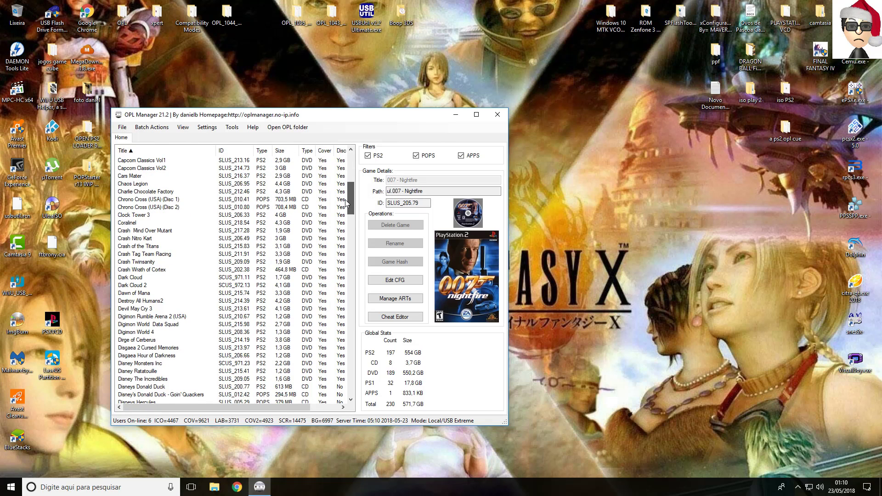
left_click(140, 364)
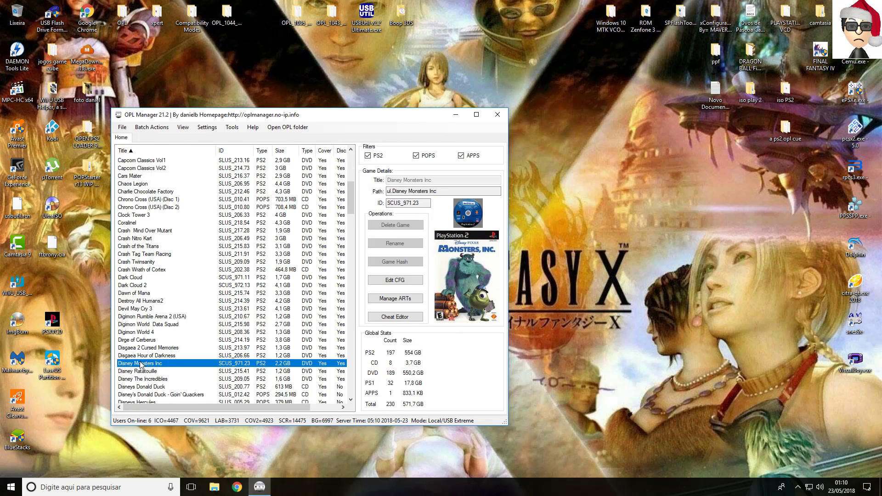
left_click(156, 128)
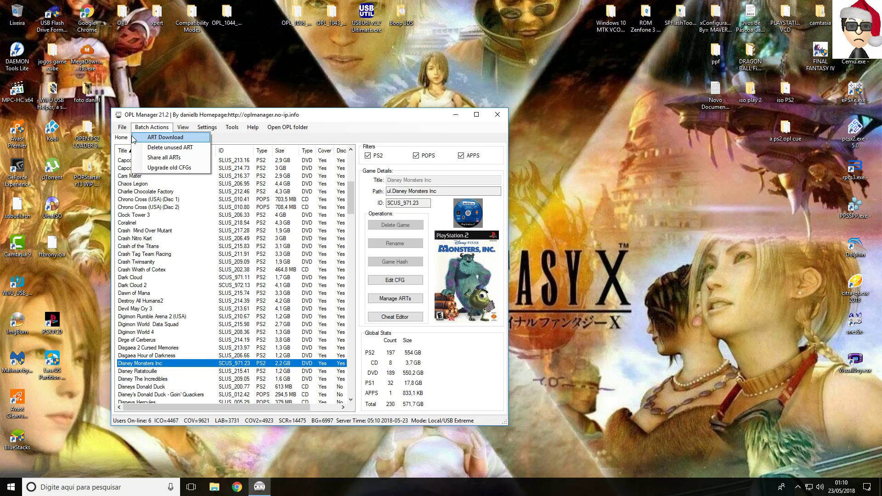
left_click(149, 128)
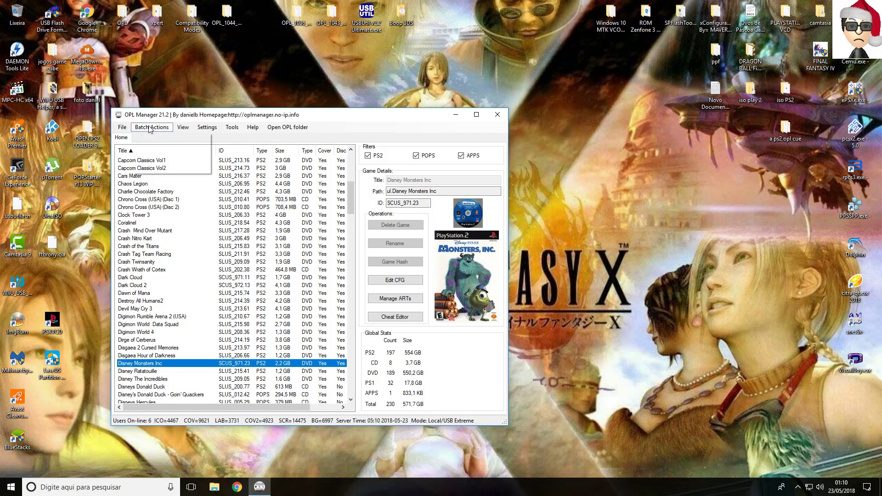
left_click(149, 129)
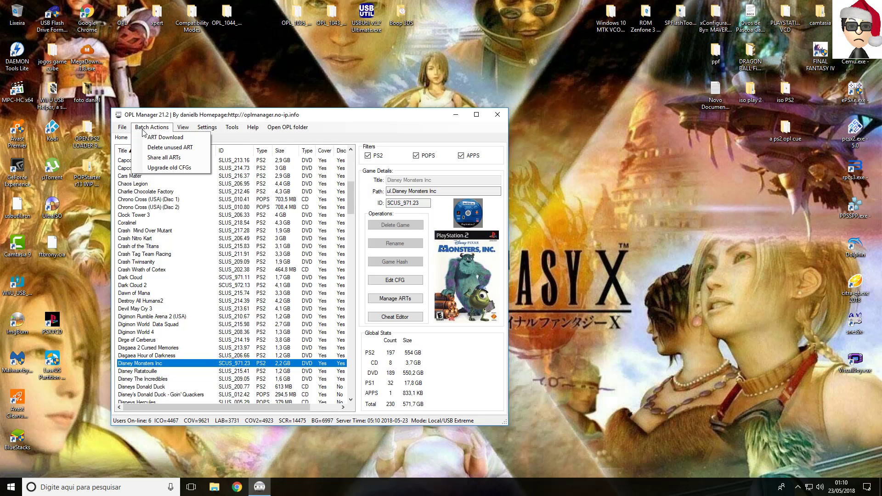
left_click(171, 138)
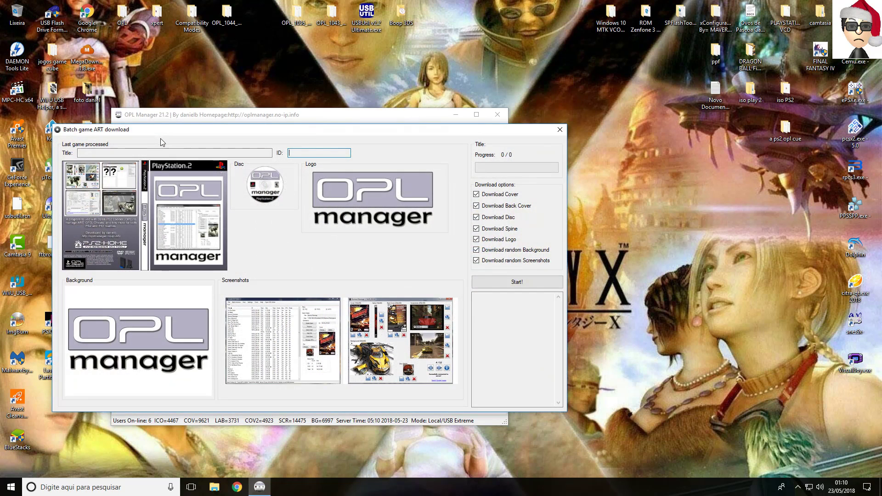
Run the batch ART download with every download option enabled, then dismiss the completion message and close the dialog
left_click(477, 250)
left_click(476, 250)
left_click(477, 260)
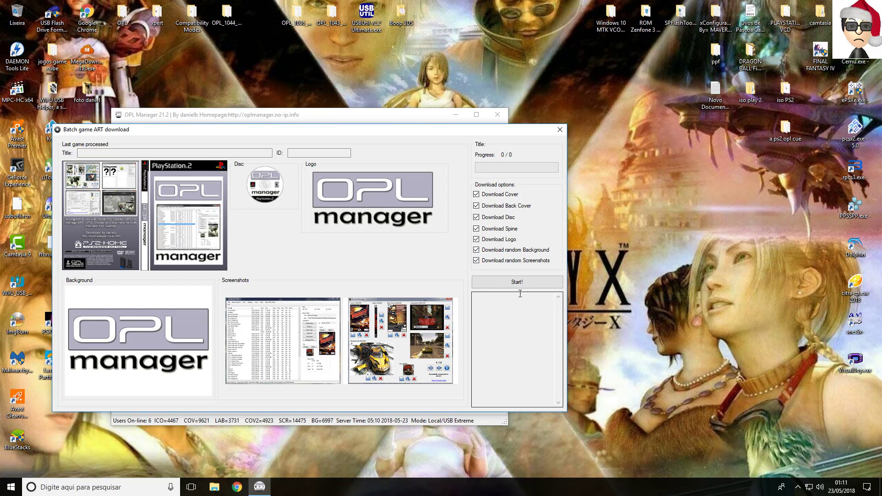
left_click_drag(369, 133, 680, 83)
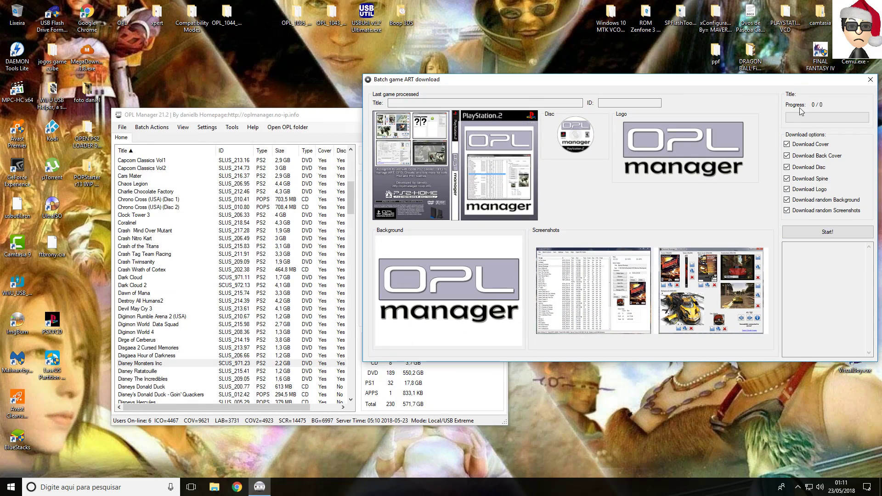
left_click_drag(789, 85, 757, 76)
left_click(796, 223)
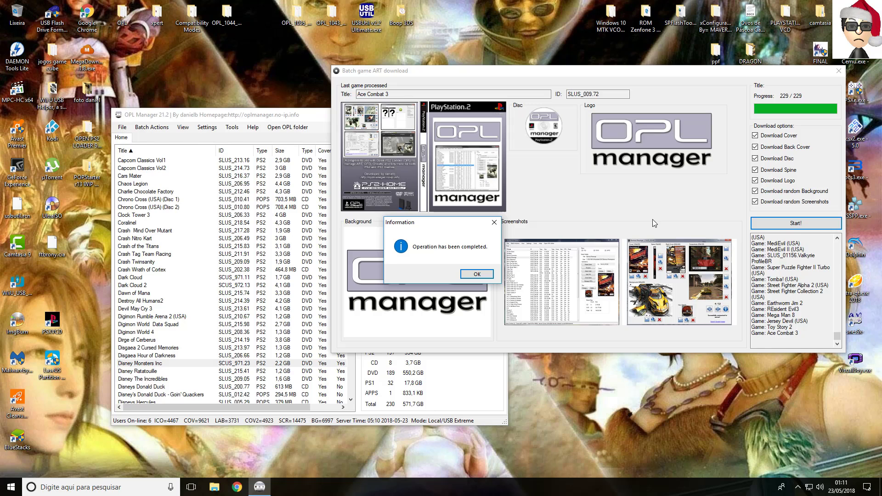
left_click(485, 275)
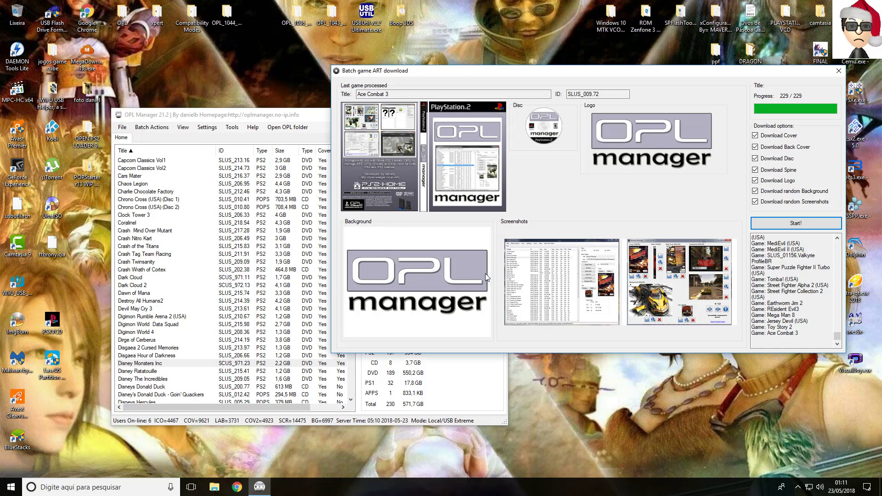
left_click(838, 72)
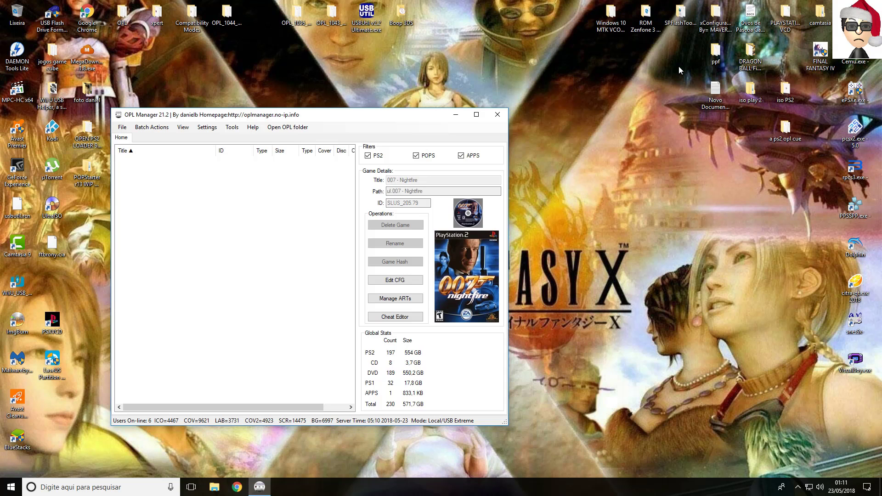
Maximize OPL Manager and examine the cover and disc art of the Disney games from Disney Ratatouille to DisneyThe Incredibles Underminer and Disney Monsters Inc
left_click(476, 115)
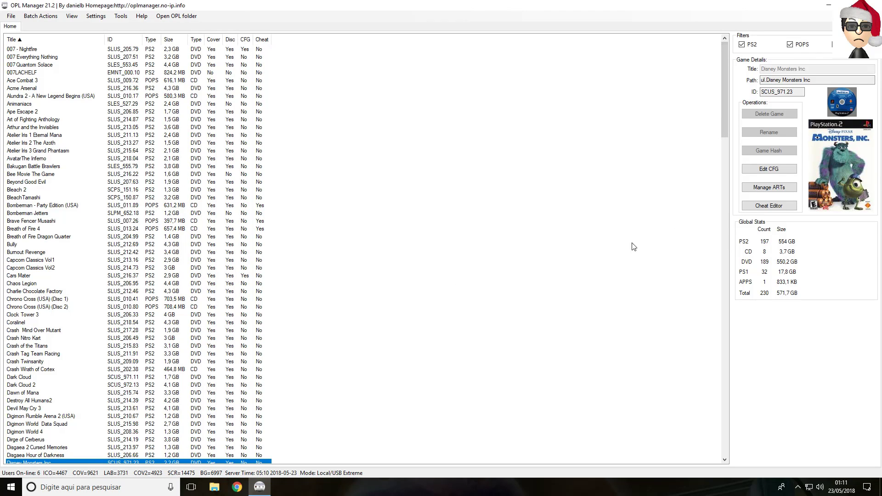
left_click_drag(725, 114, 704, 184)
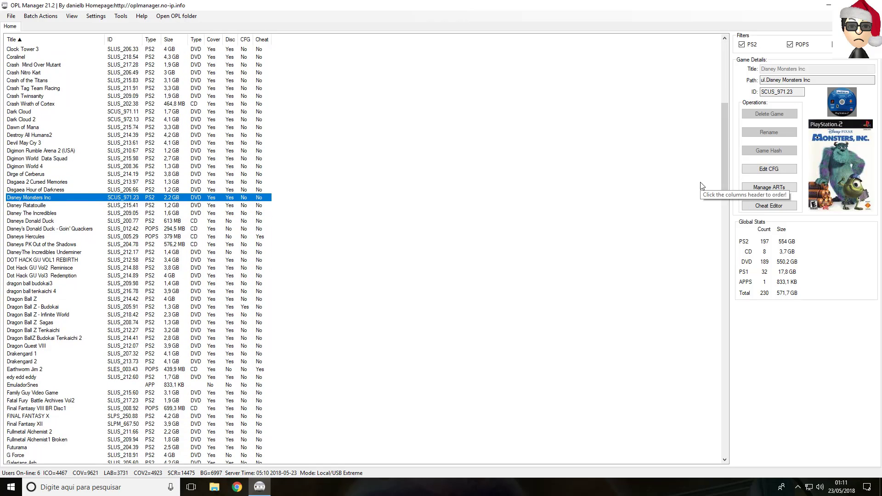
left_click(32, 206)
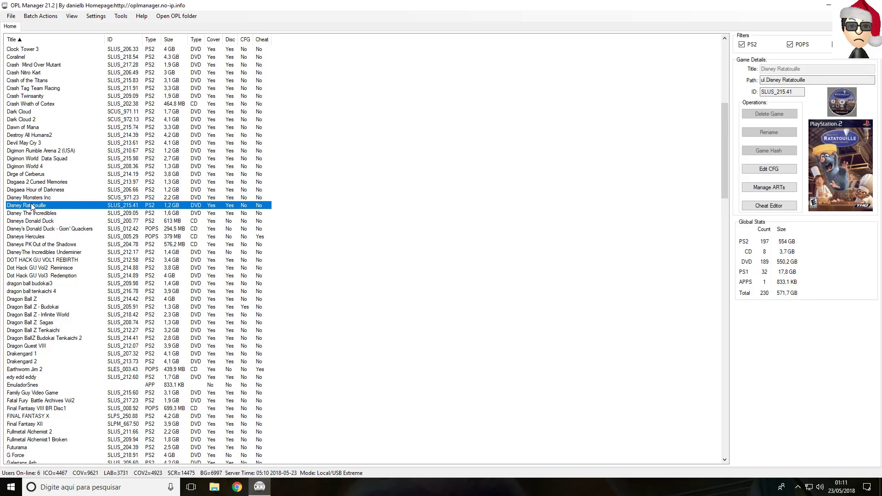
left_click(29, 213)
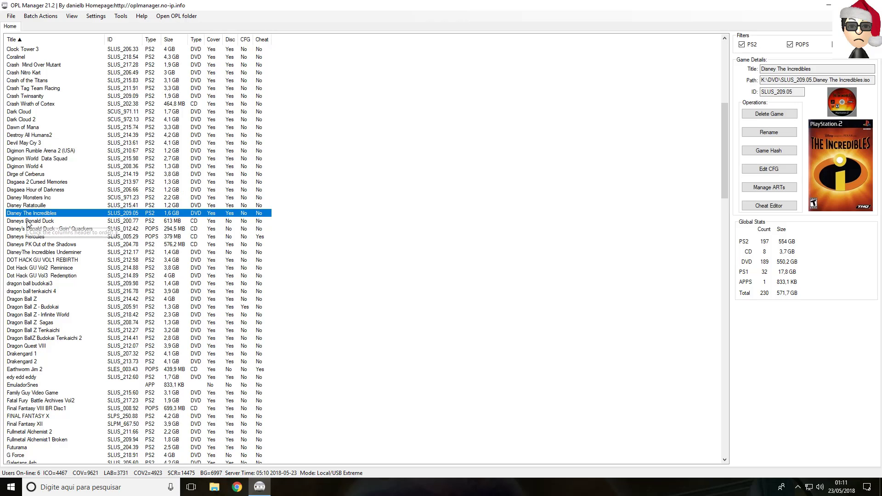
left_click(27, 222)
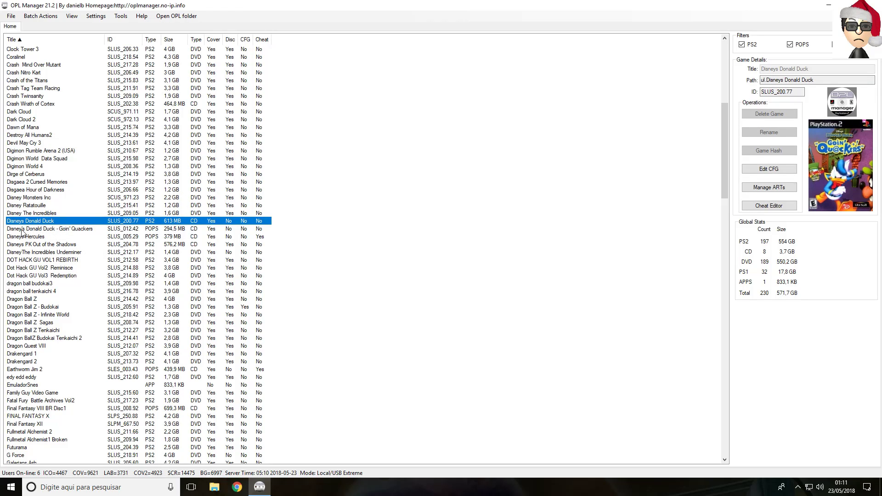
left_click(21, 229)
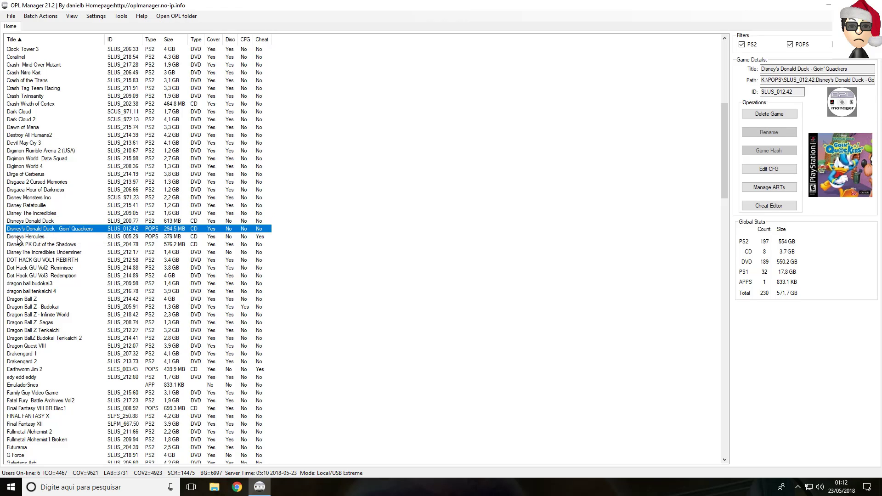
left_click(19, 237)
left_click(18, 245)
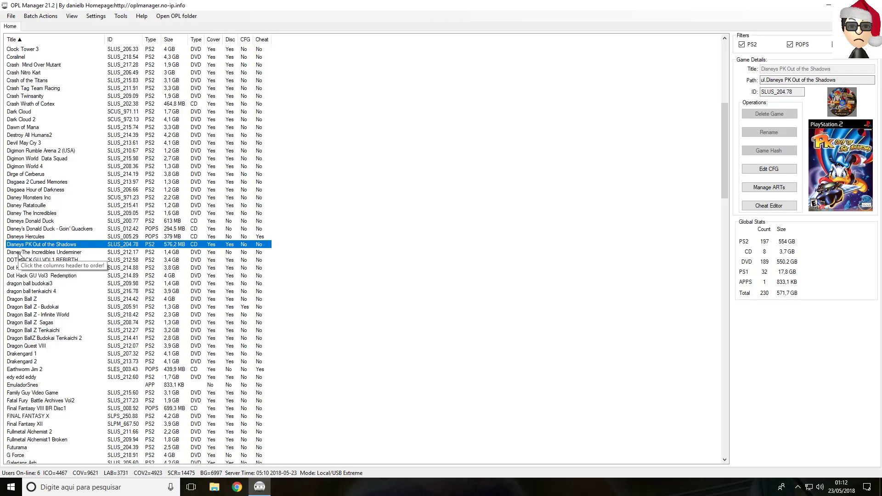
left_click(18, 253)
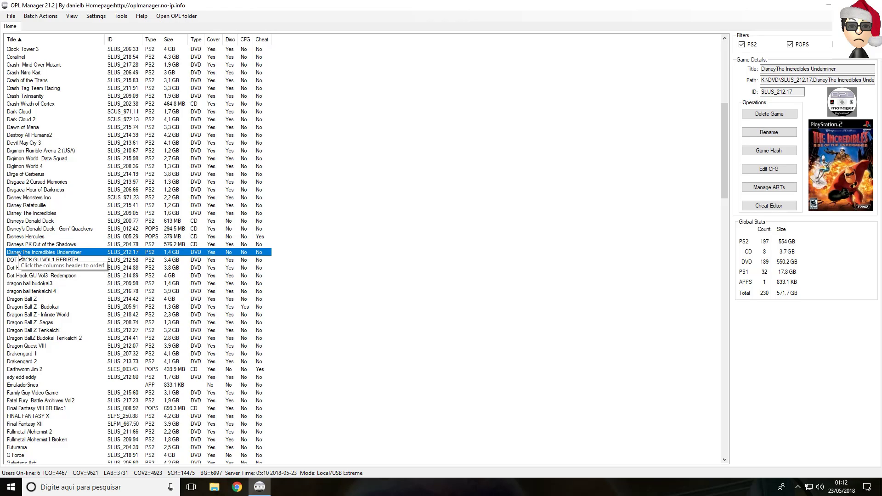
left_click(30, 200)
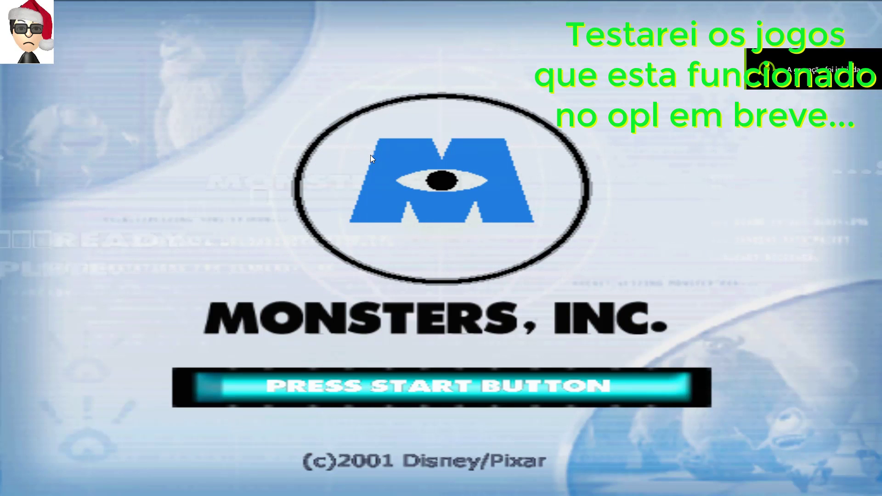
key("Return")
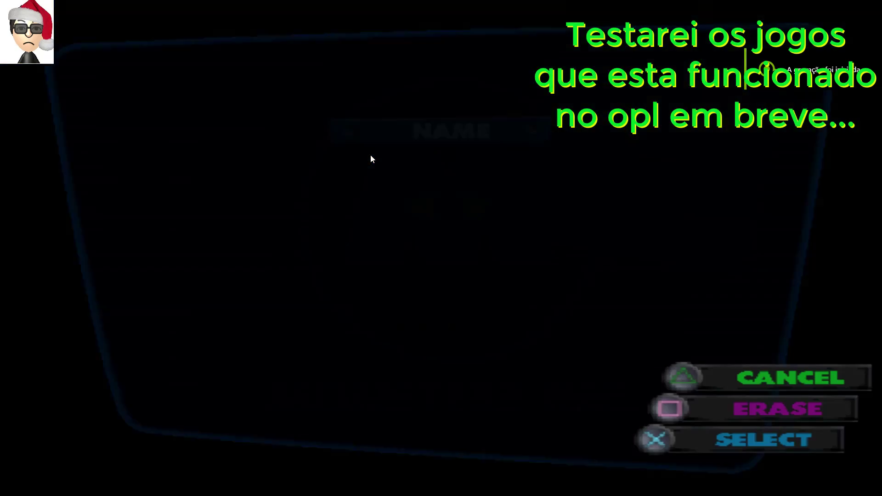